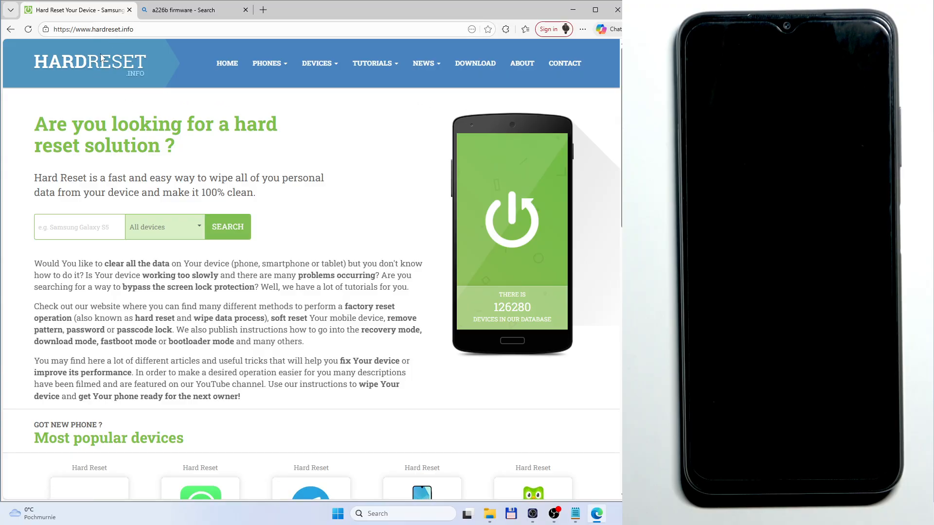
Step: Search the HardReset download section for odin
click(475, 64)
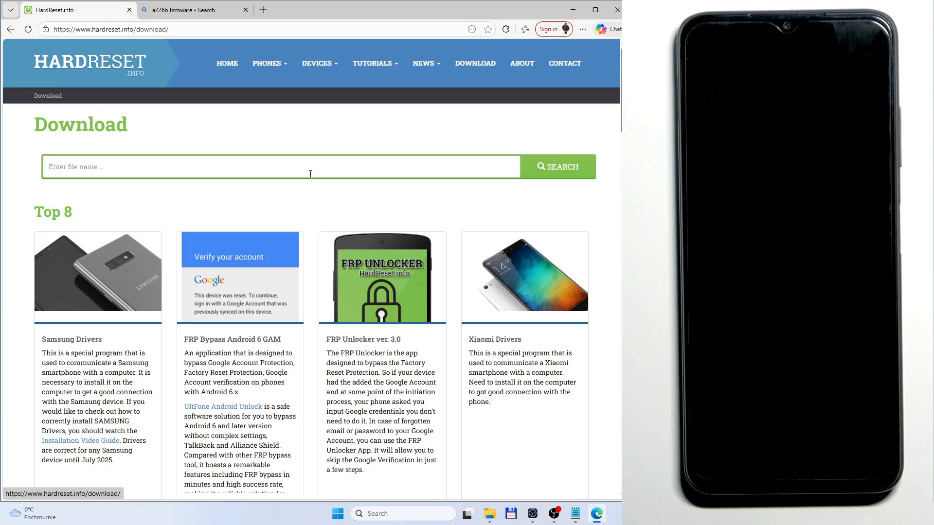
click(167, 164)
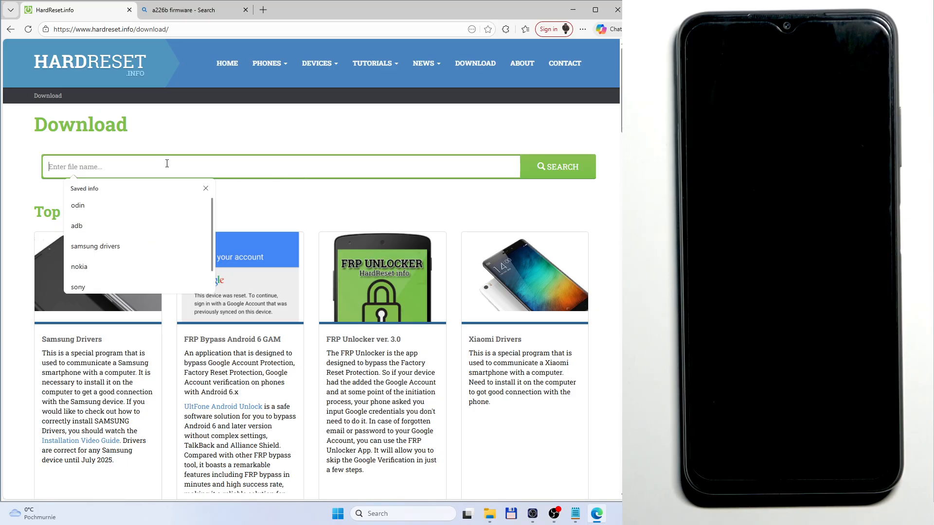
text(odin)
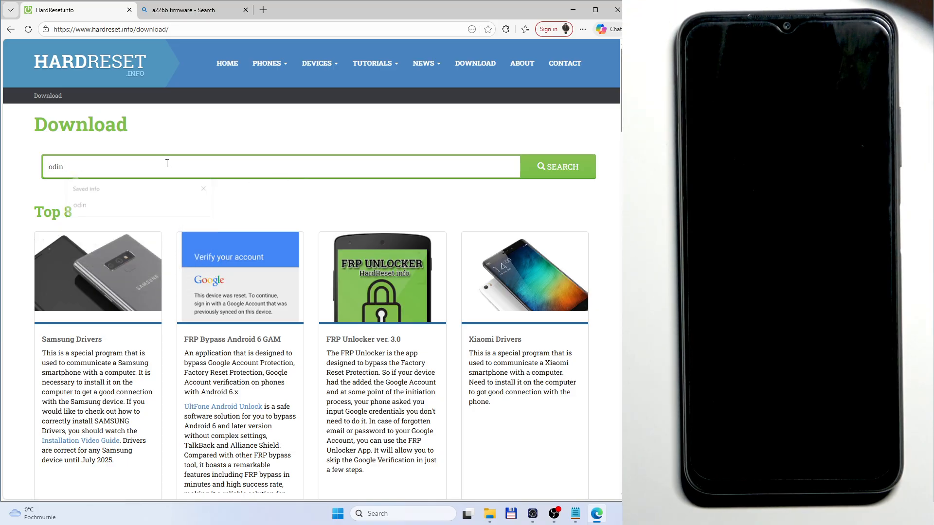
key(Return)
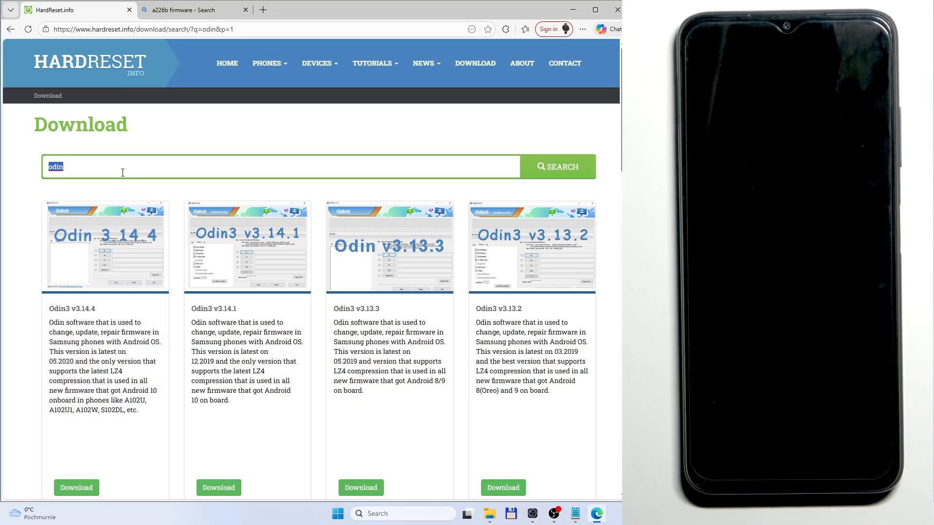
Step: Search the downloads for samsung drivers and open the Samsung Drivers download page
key(BackSpace)
text(samsung dr)
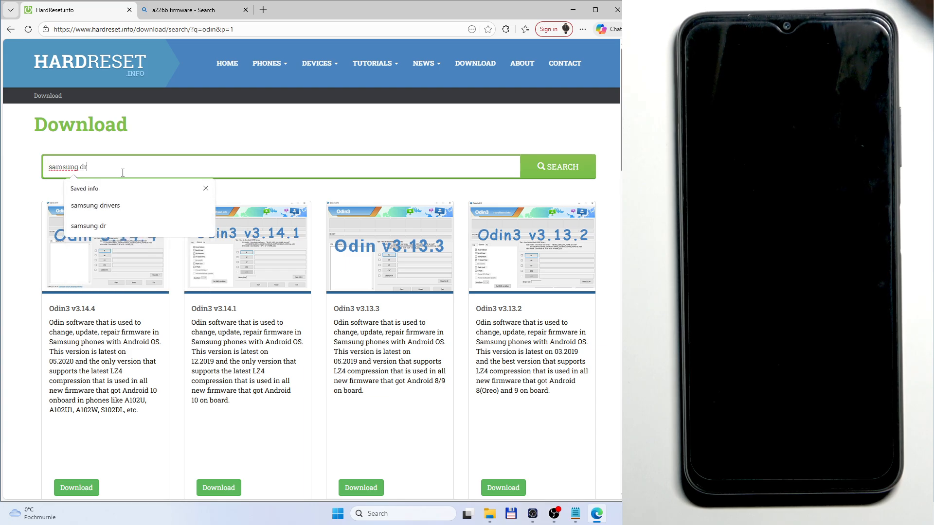
text(ivers)
key(Return)
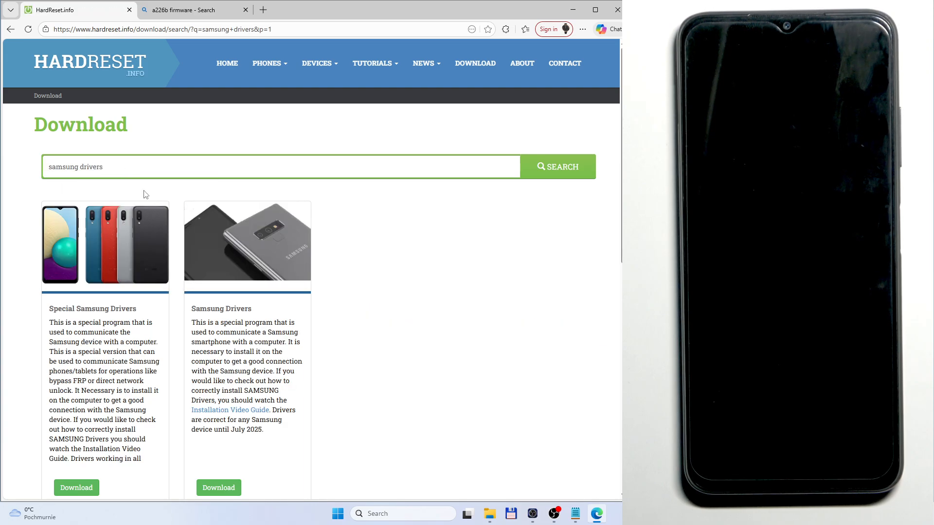
click(233, 308)
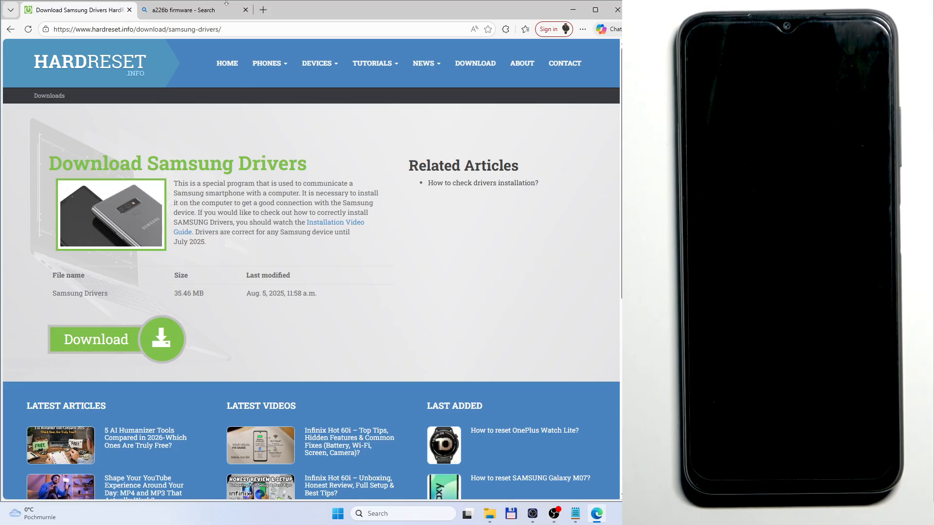
Step: Open the SamFw SM-A226B firmware page from the a226b firmware search and filter the region to Poland, choosing XEO
click(180, 16)
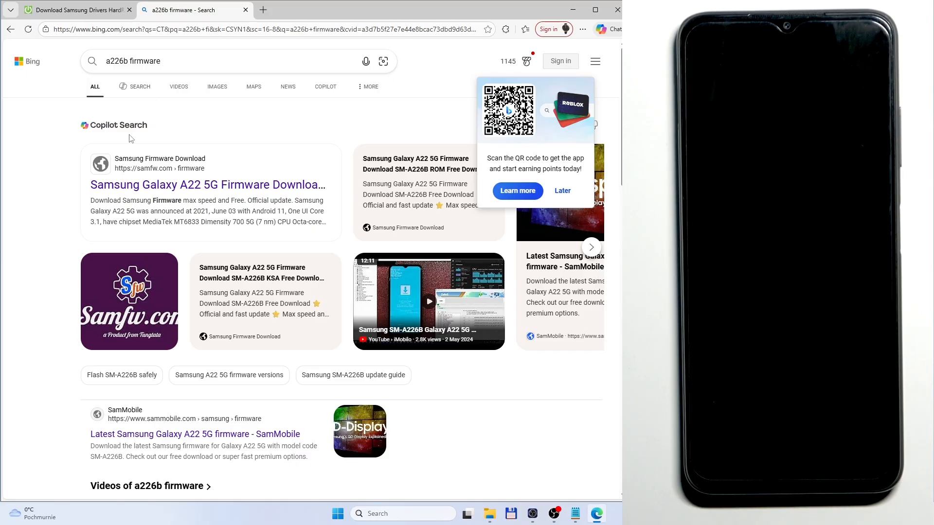
click(144, 189)
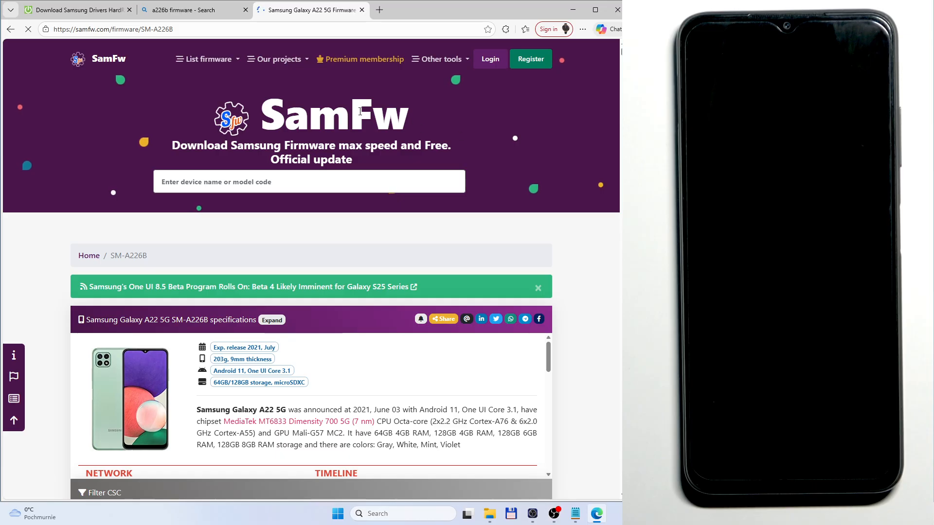
scroll(310, 162, down, 4)
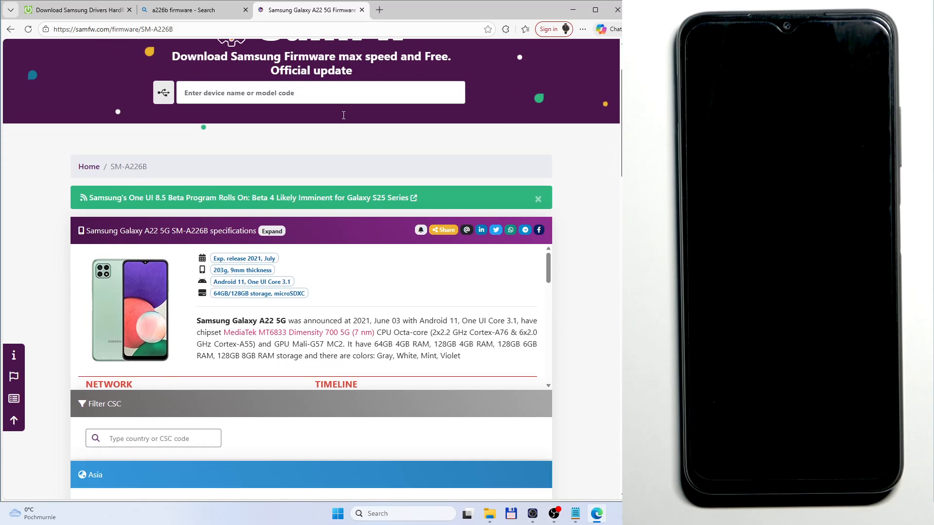
scroll(310, 162, down, 1)
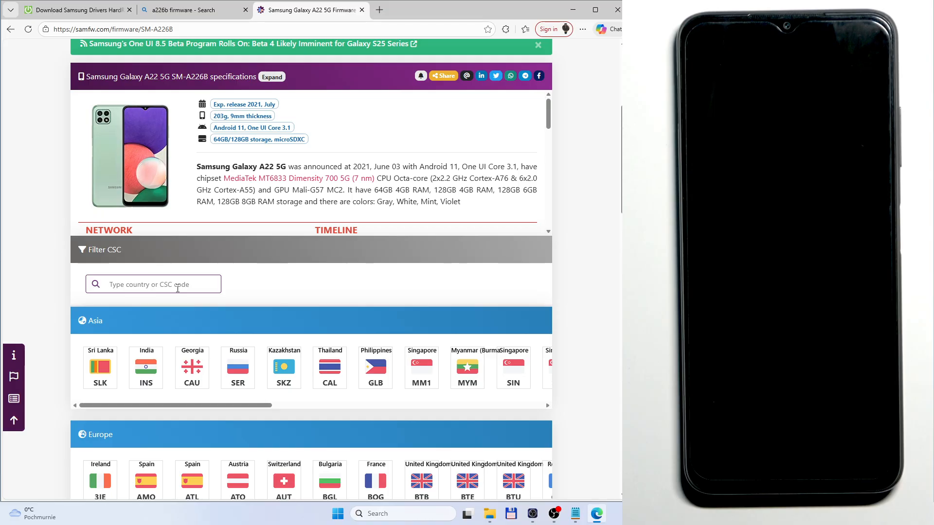
click(217, 279)
text(poland)
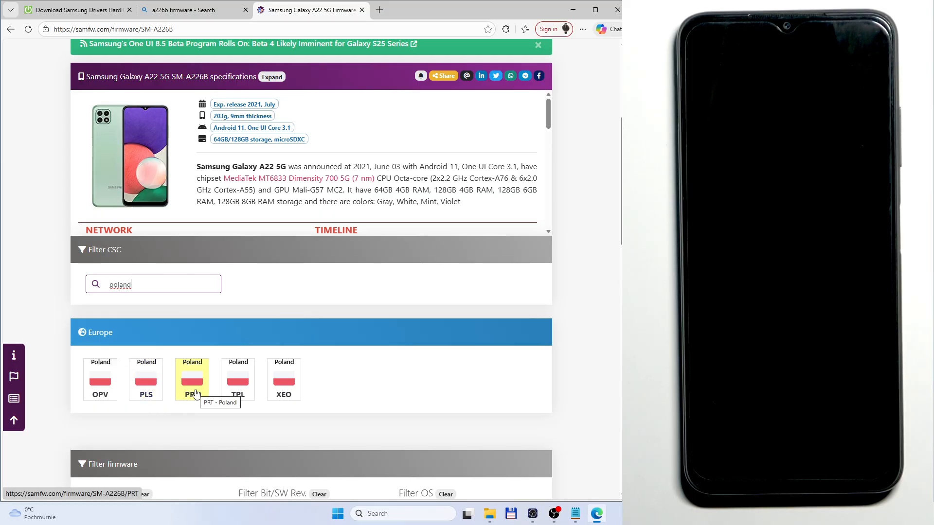
click(286, 398)
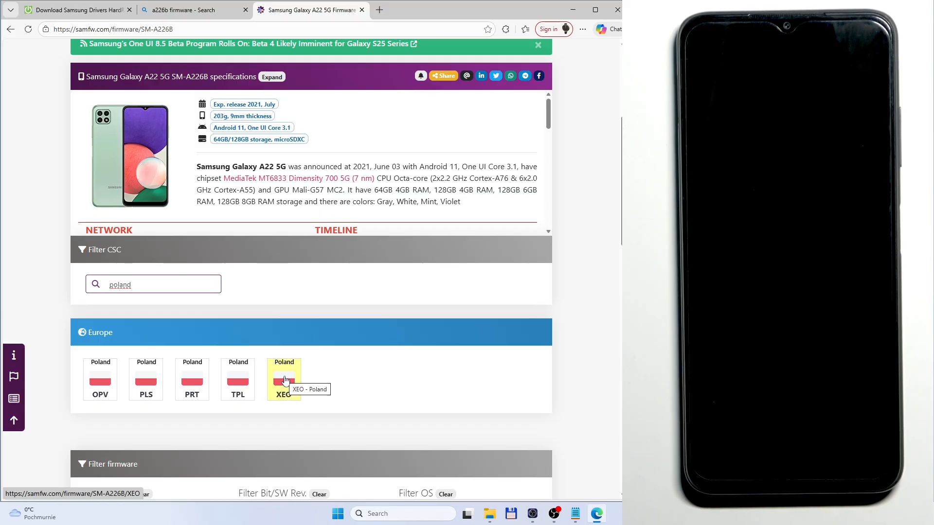
click(286, 380)
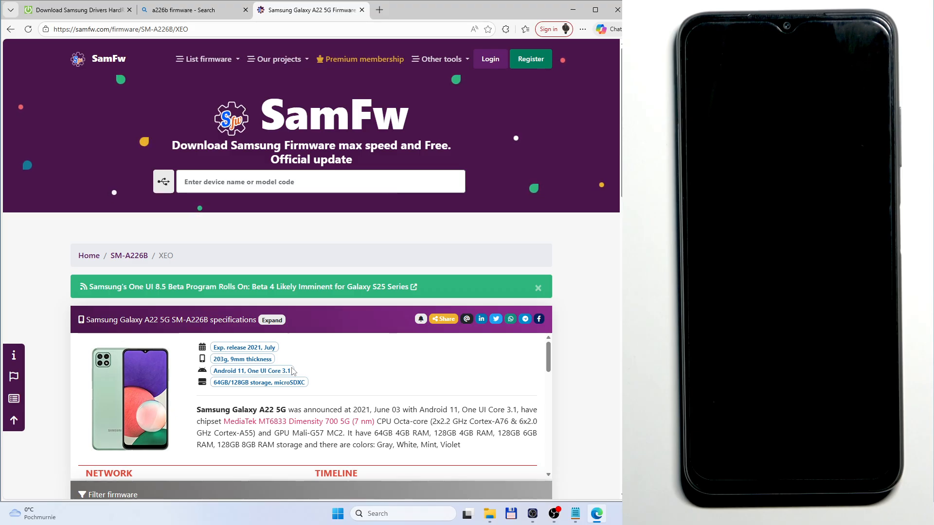
Step: Open the newest XEO firmware, A226BXXSBDYA1
scroll(293, 371, down, 3)
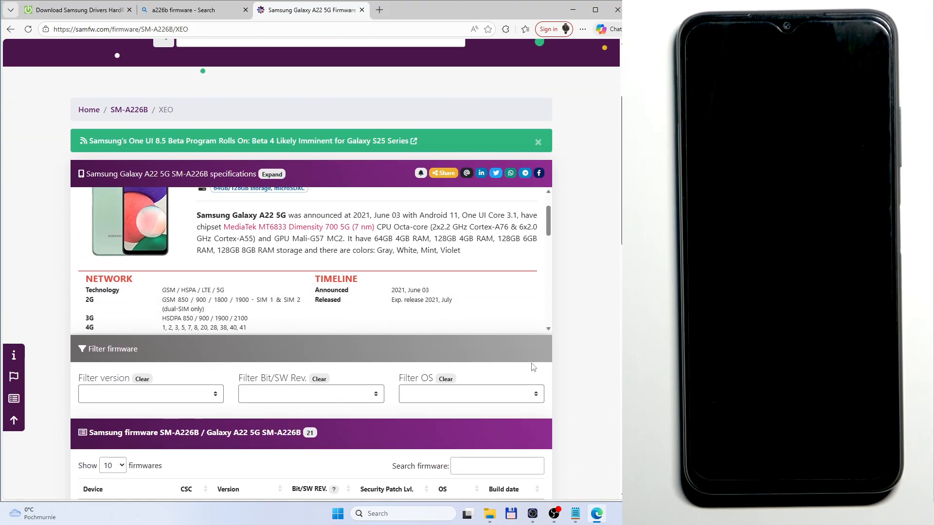
scroll(574, 339, down, 5)
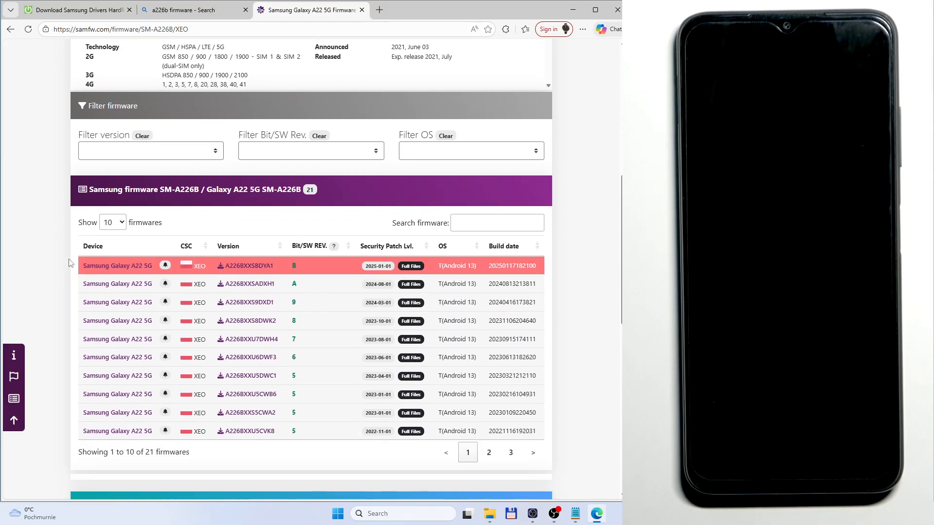
click(248, 267)
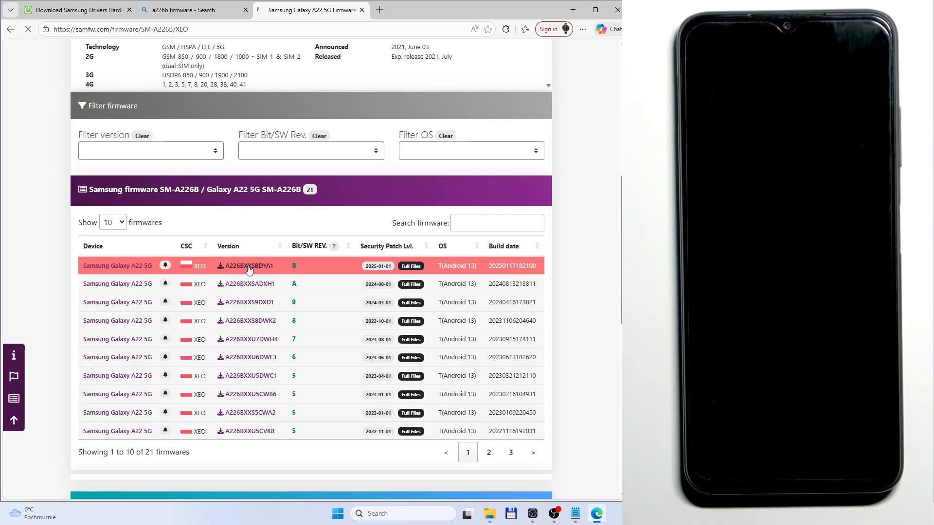
Step: Download the A226BXXSBDYA1 firmware from the SamFw server
scroll(249, 270, down, 3)
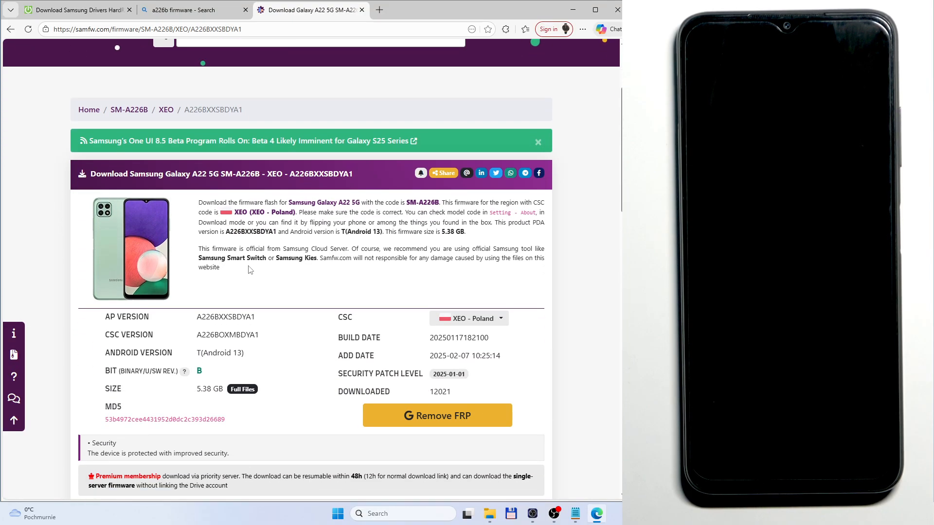
scroll(249, 270, down, 1)
scroll(248, 266, down, 3)
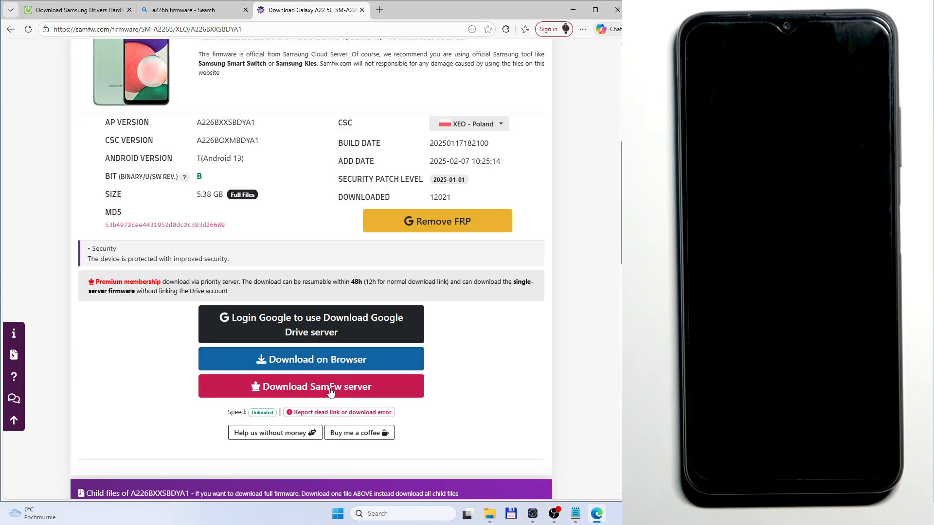
click(312, 393)
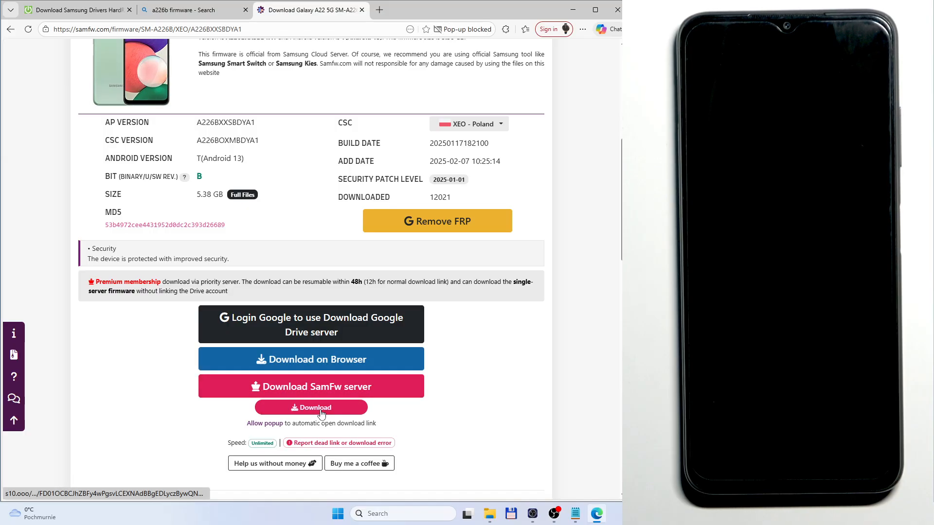
click(322, 408)
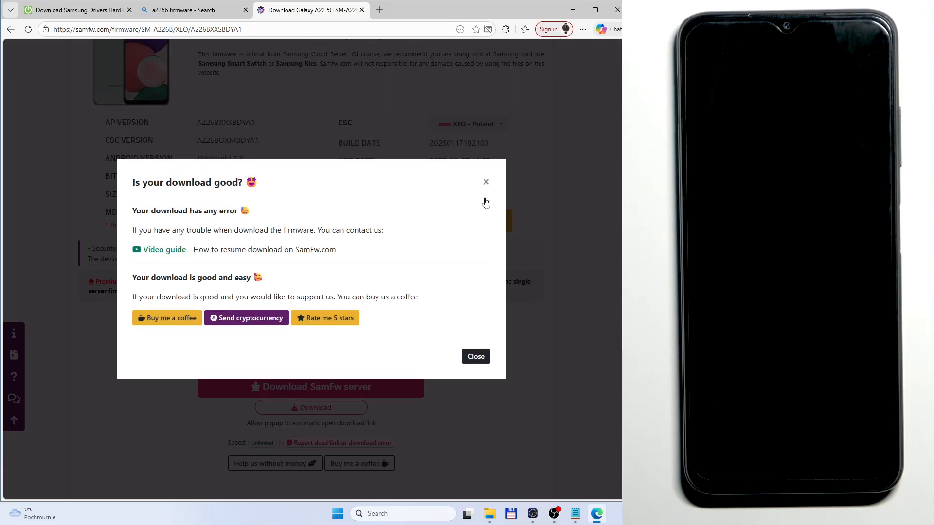
click(486, 181)
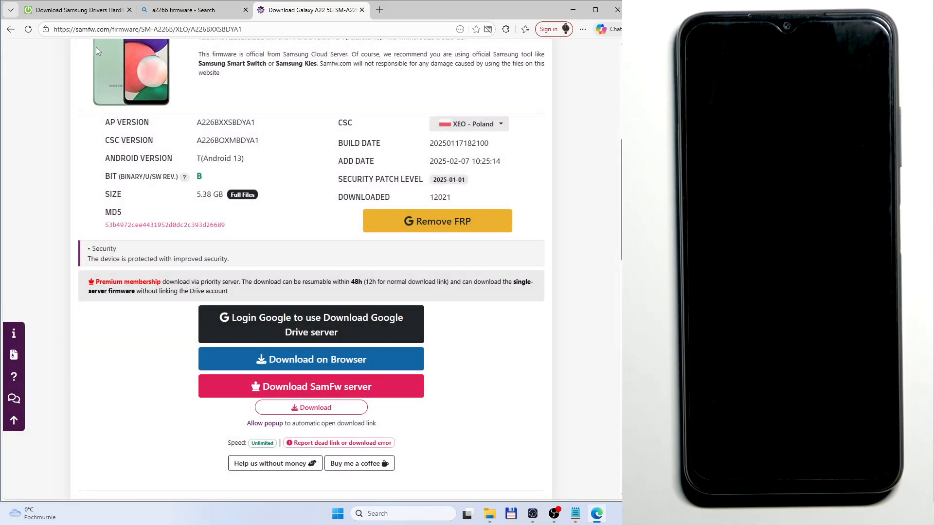
Step: Open the Downloads folder in File Explorer and locate the Samsung USB driver, Odin3 and SAMFW firmware archives
click(85, 13)
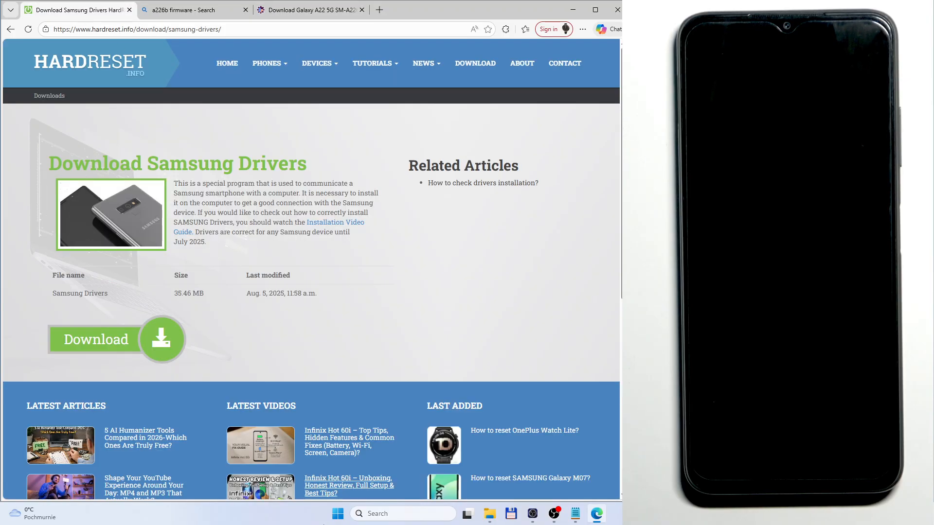
click(489, 513)
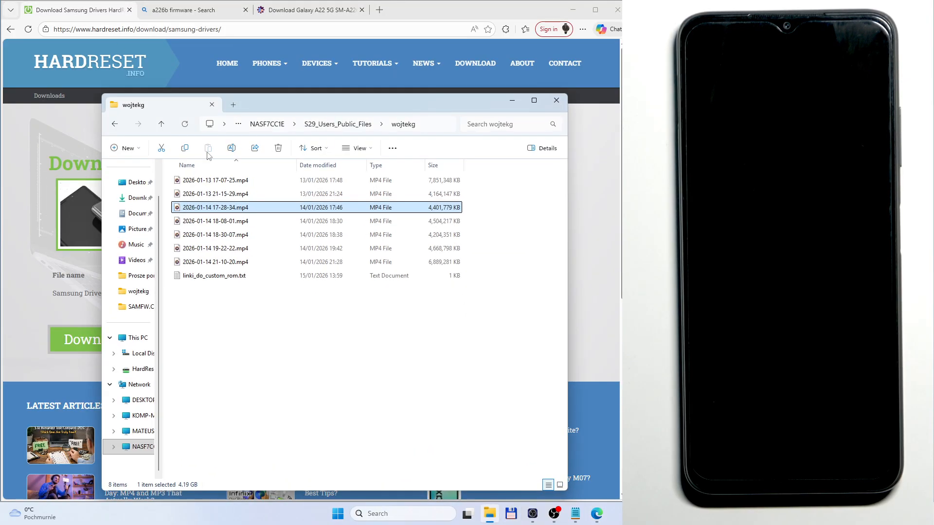
click(136, 198)
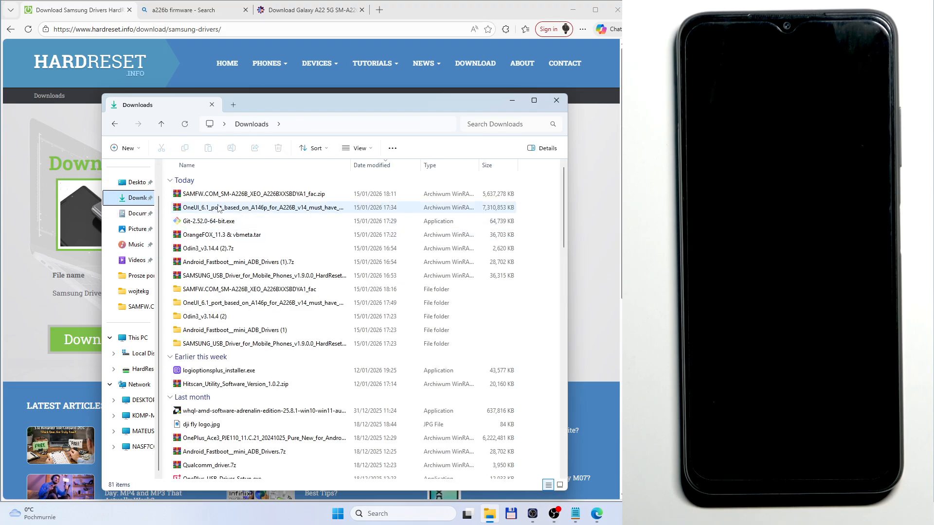
click(214, 278)
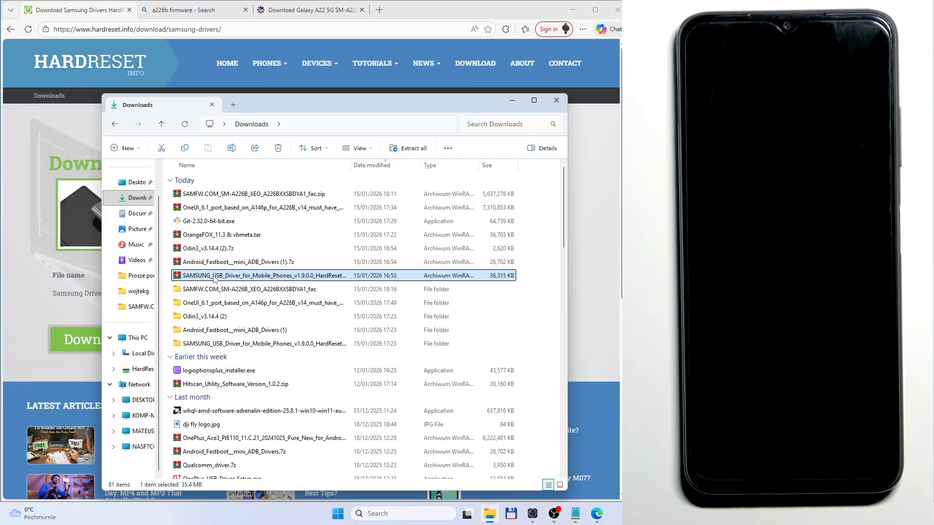
click(189, 249)
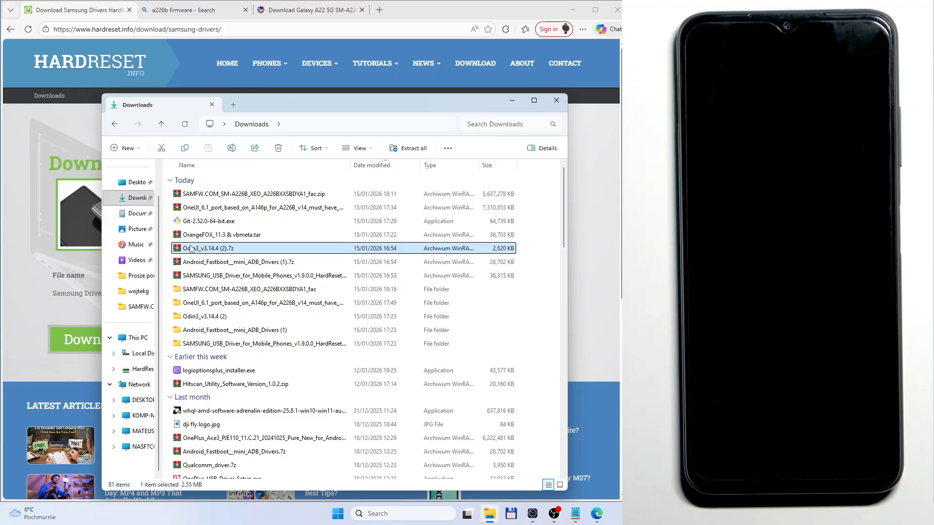
click(220, 194)
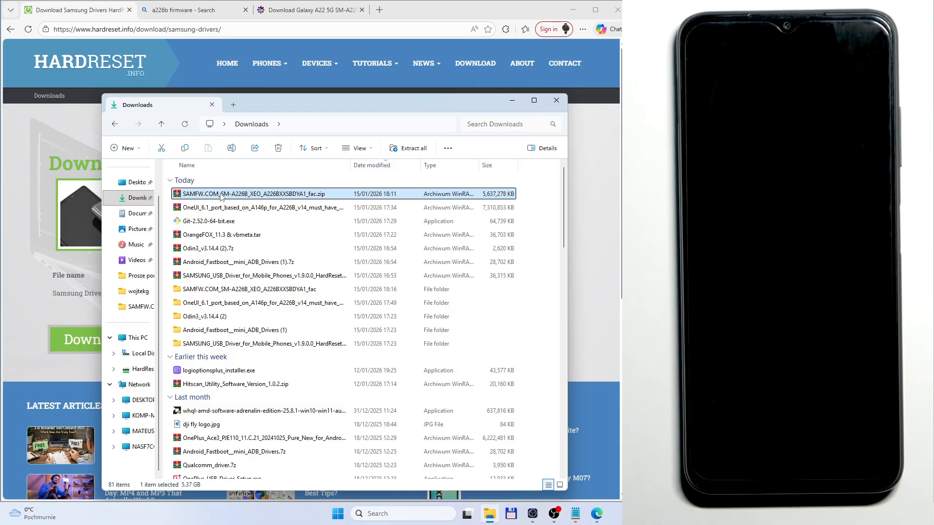
right_click(221, 196)
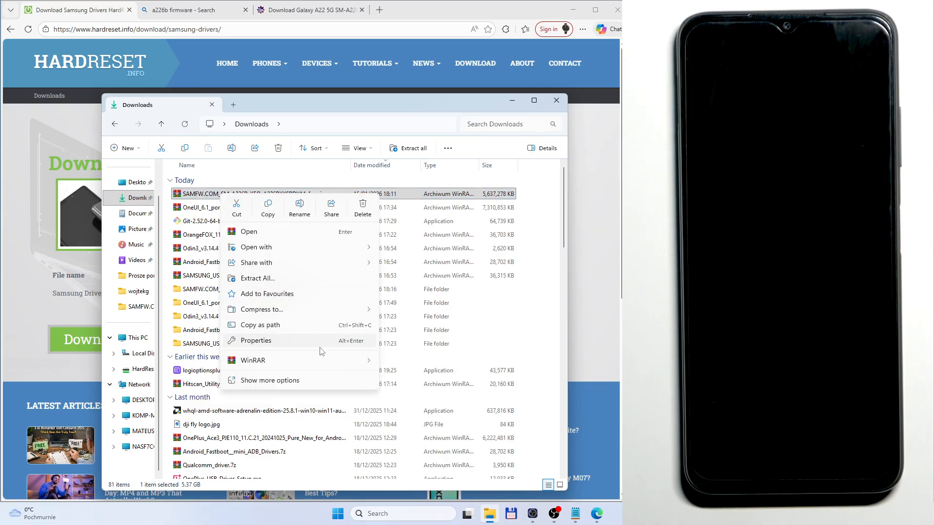
mouse_move(321, 360)
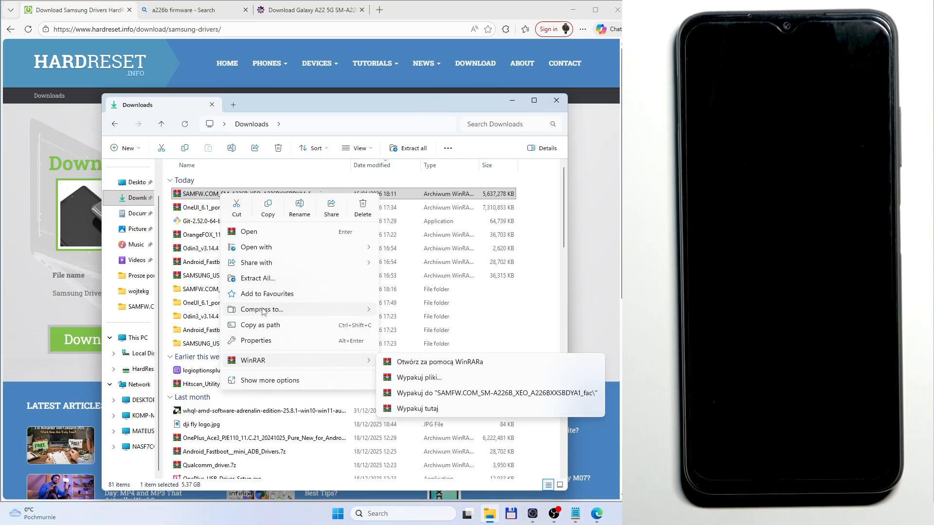
click(248, 279)
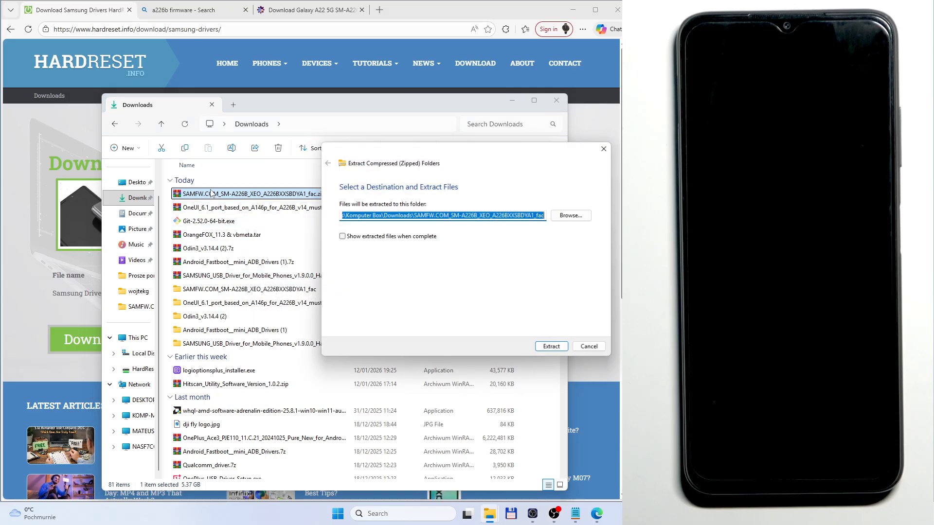
click(593, 349)
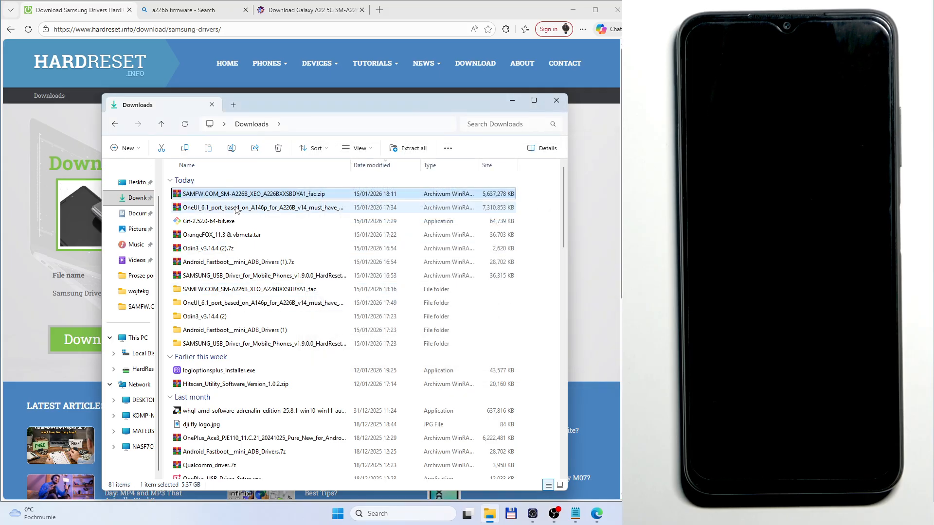
Step: Open the SAMSUNG_USB_Driver_for_Mobile_Phones_v1.9.0.0 folder and select its installer application
click(210, 348)
double_click(210, 348)
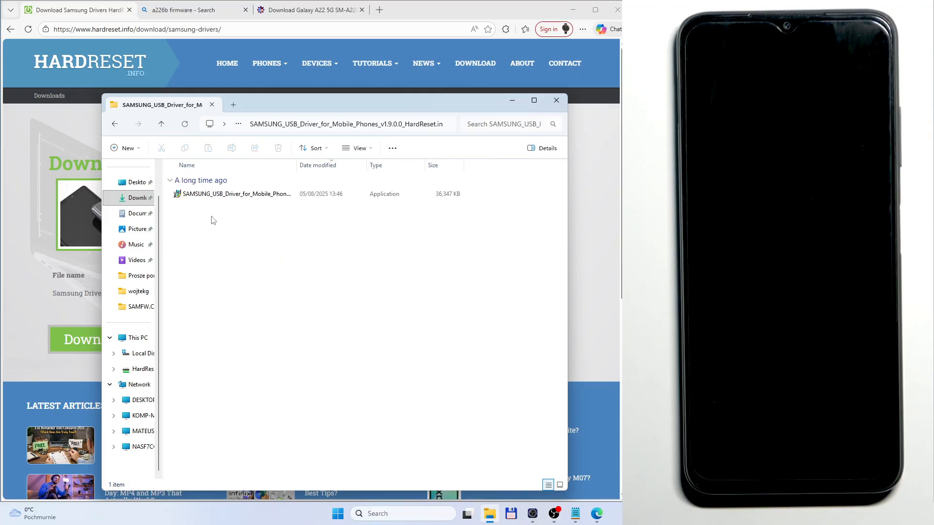
click(216, 194)
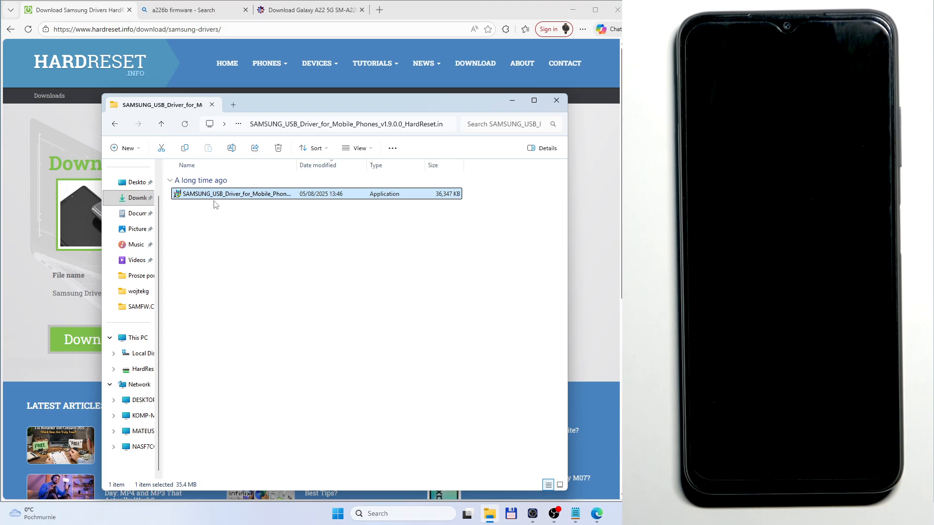
click(232, 225)
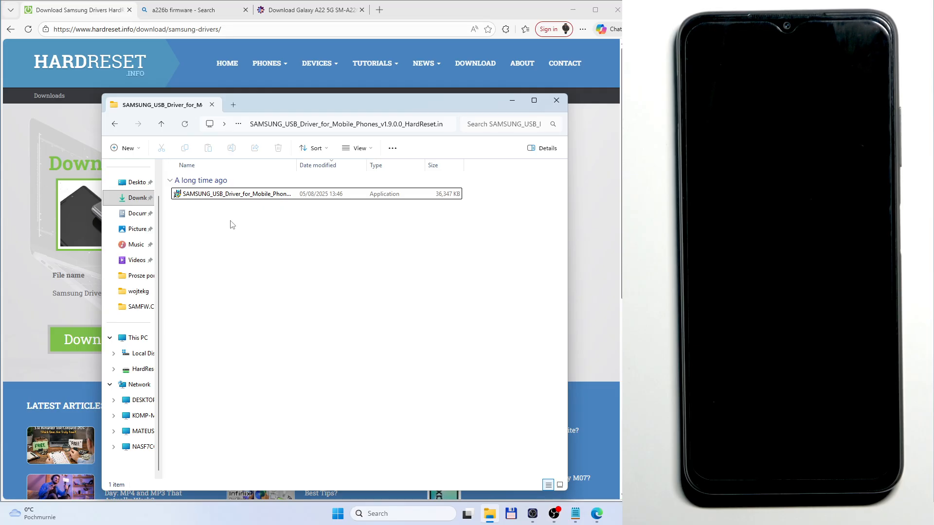
Step: Go back to Downloads, open the Odin3_v3.14.4 folder and launch Odin3_v3.14.4.exe
click(232, 200)
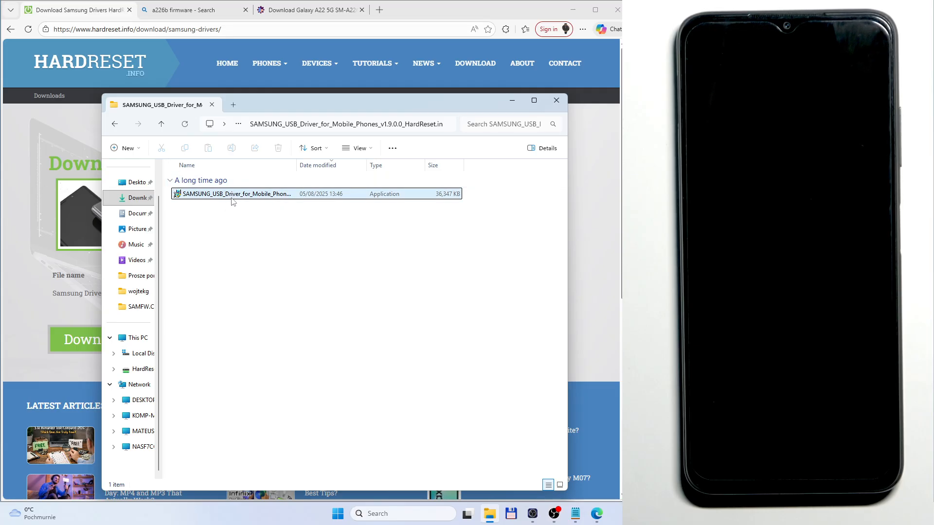
click(113, 124)
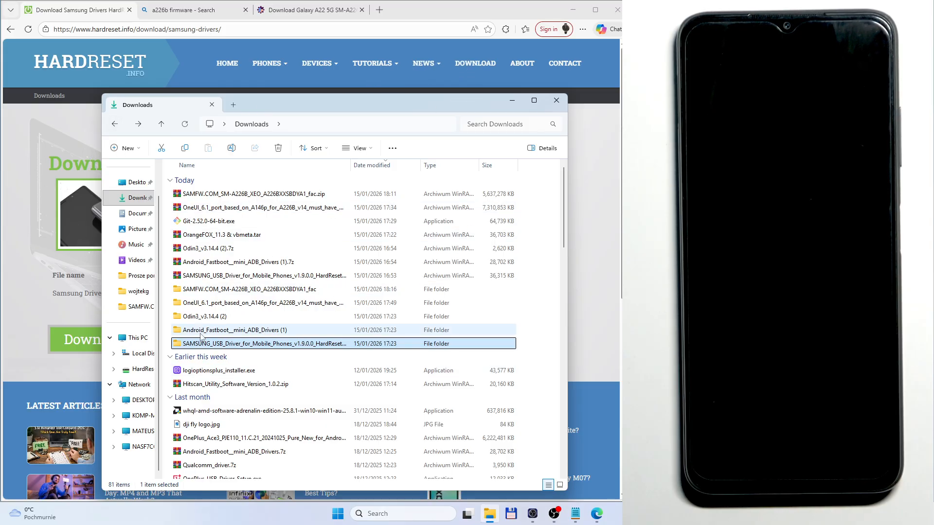
double_click(218, 317)
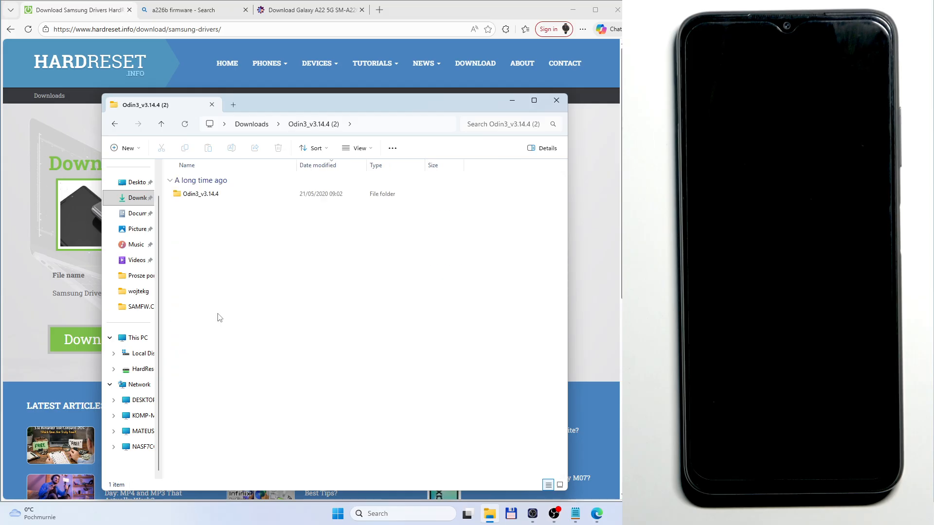
double_click(200, 194)
double_click(219, 208)
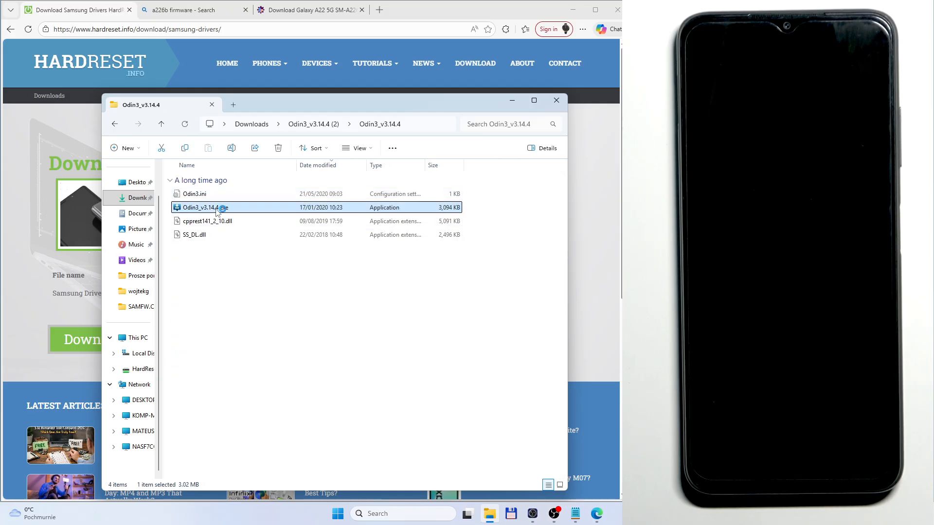
click(538, 336)
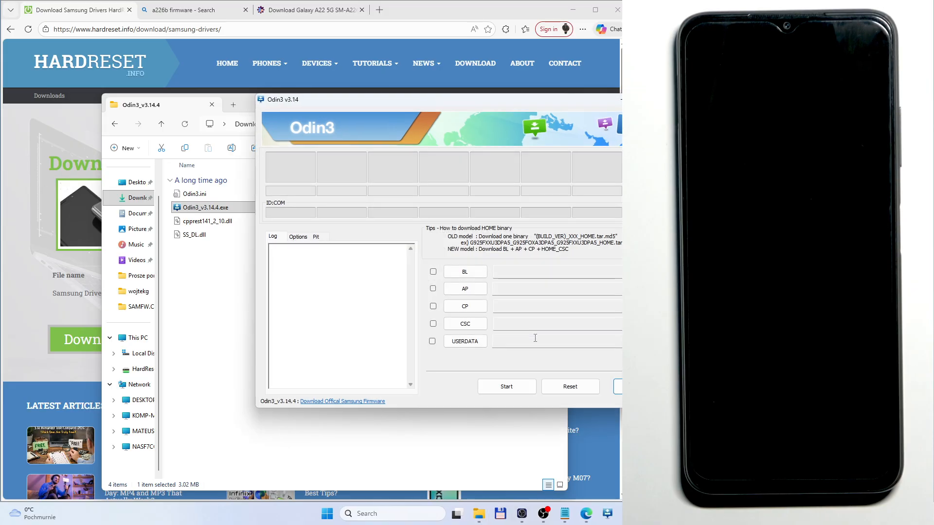
drag(360, 104, 237, 102)
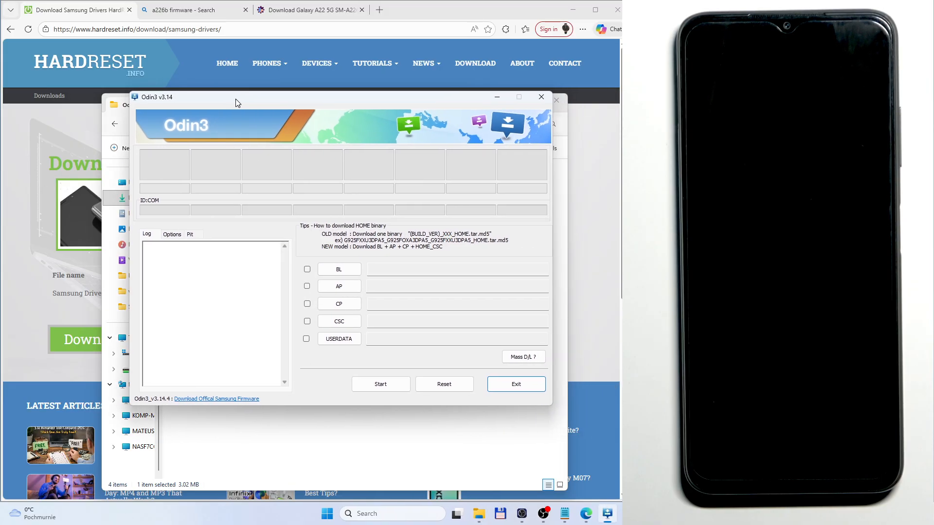
Step: Load the BL_A226BXXSBDYA1 file from the SAMFW.COM_SM-A226B_XEO_A226BXXSBDYA1_fac folder into Odin's BL slot
click(340, 270)
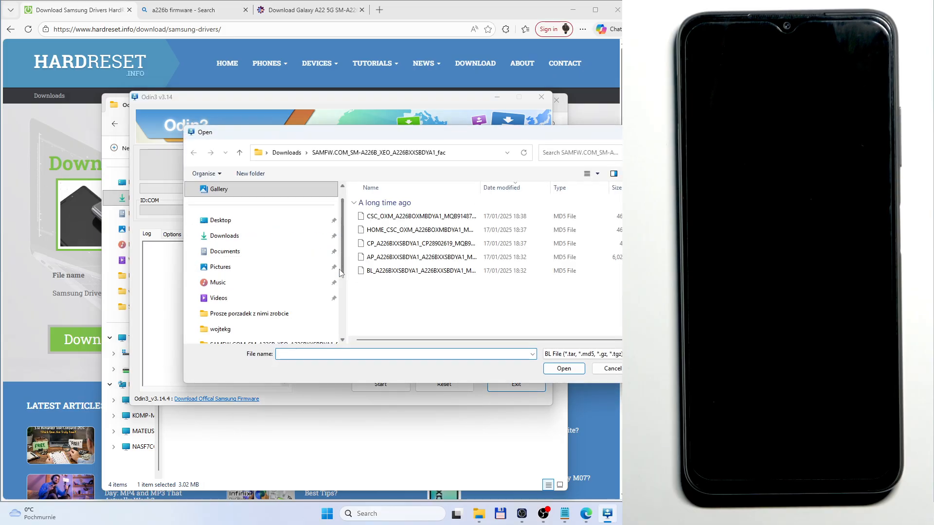
click(228, 236)
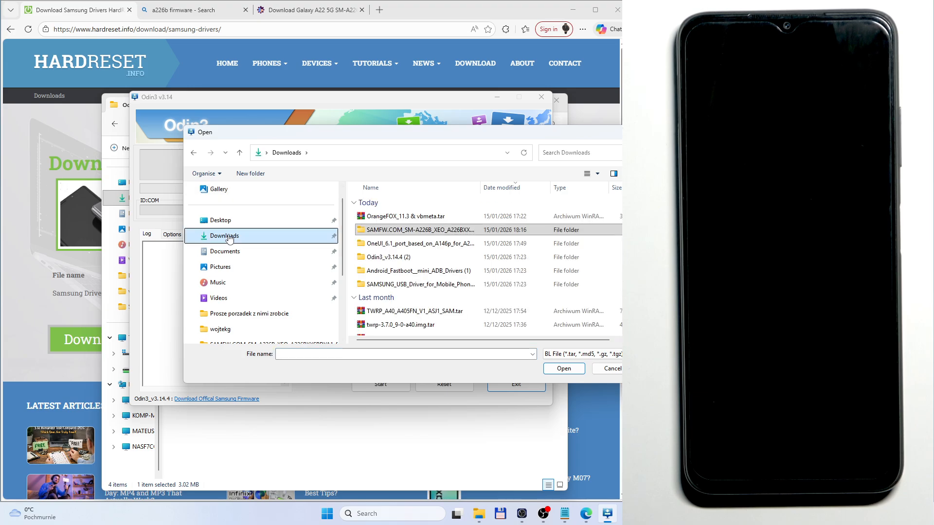
click(395, 233)
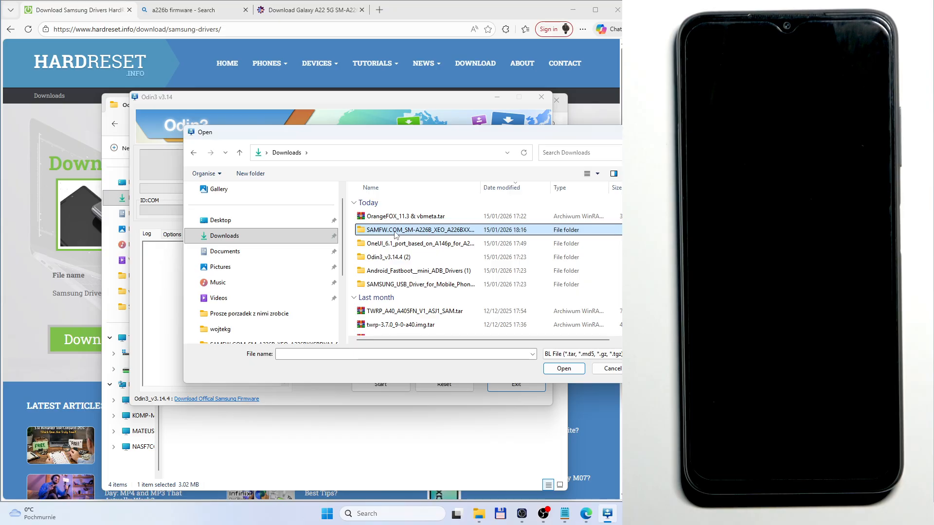
click(337, 4)
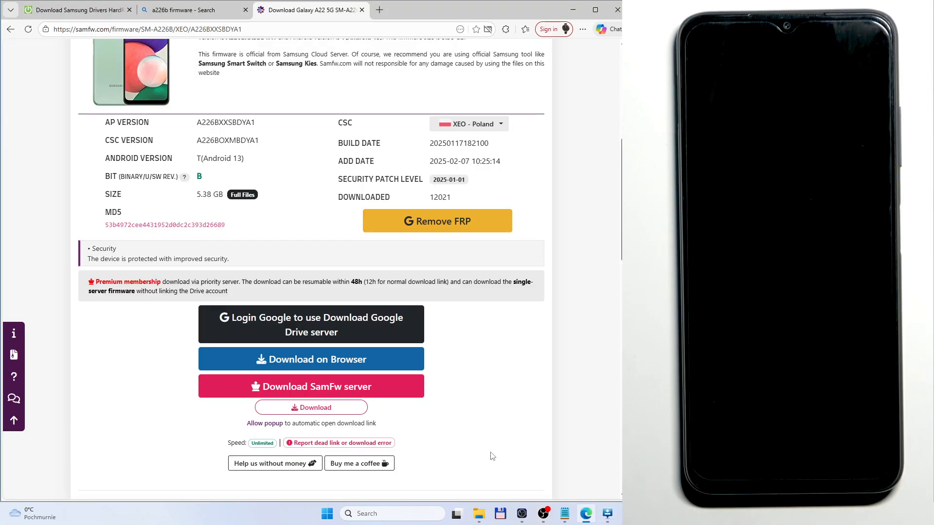
click(103, 9)
click(607, 515)
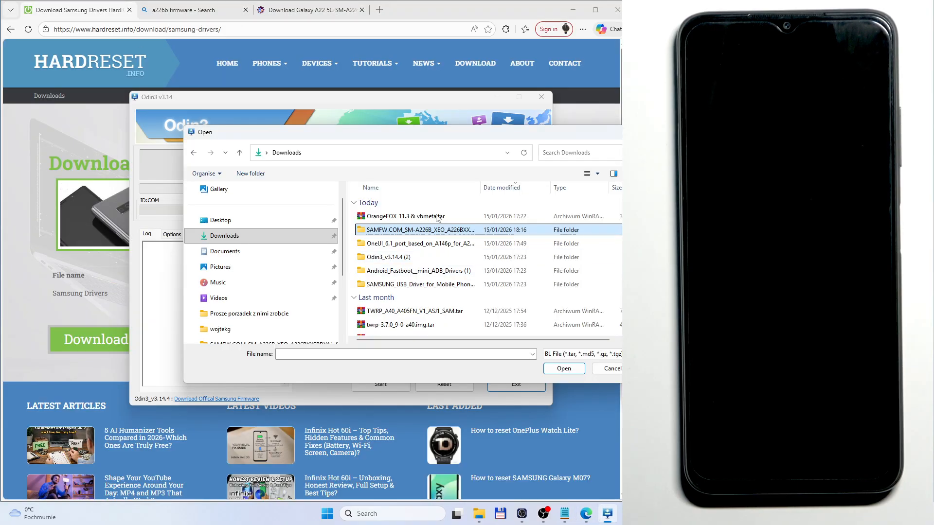
double_click(403, 232)
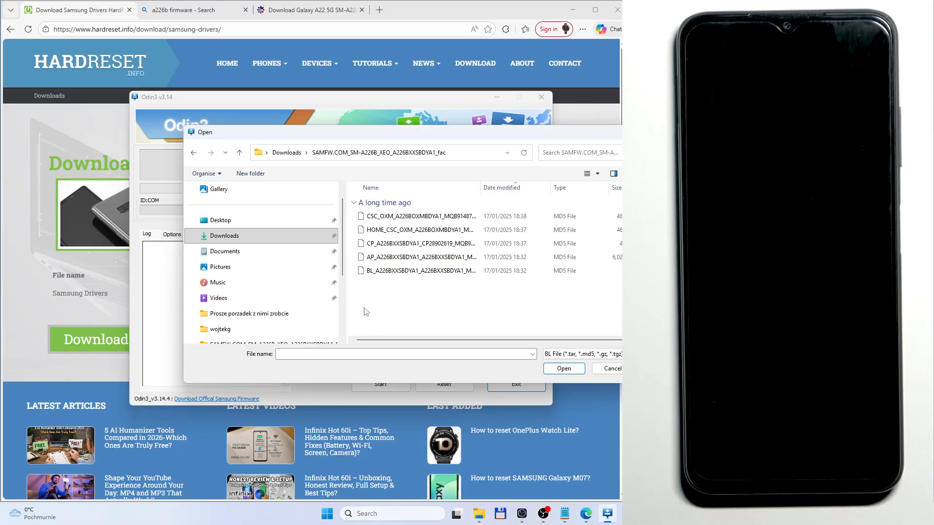
click(392, 271)
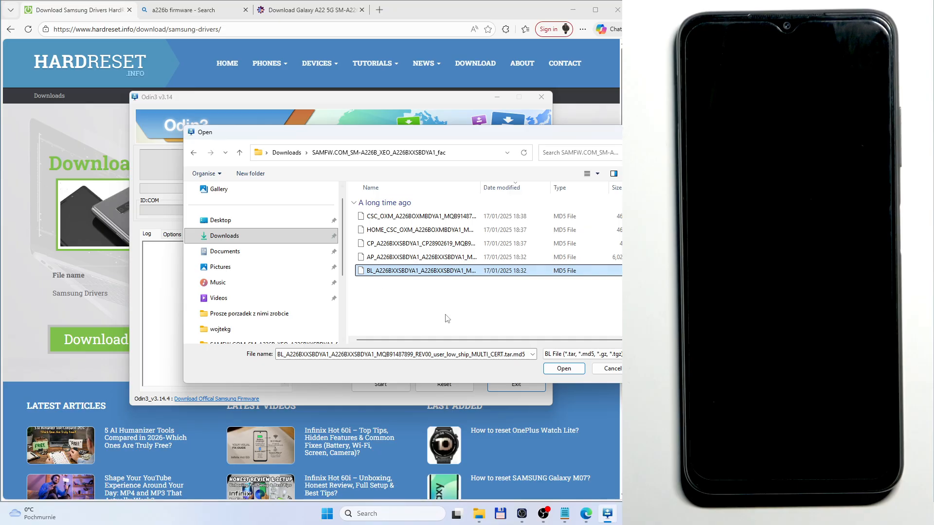
click(563, 368)
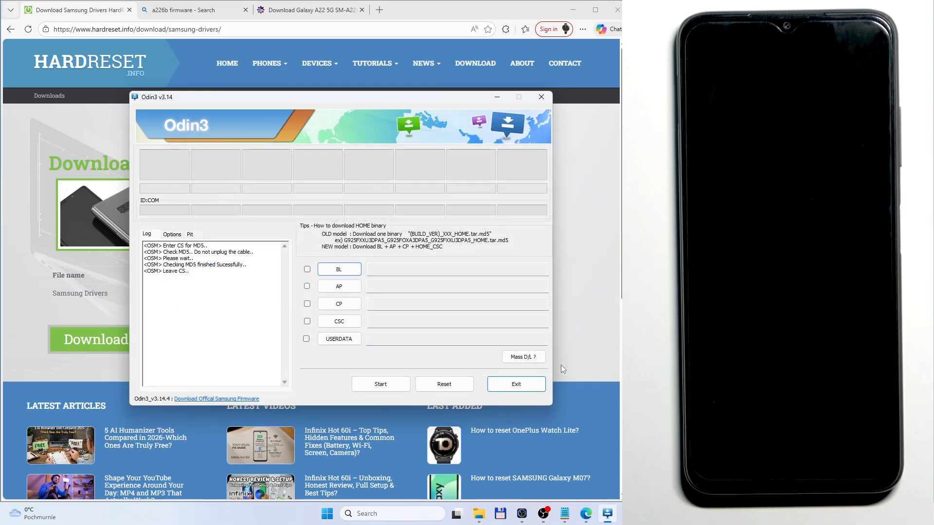
Step: Load the AP_A226BXXSBDYA1 file into the AP slot and the CP_A226BXXSBDYA1 file into the CP slot
click(339, 291)
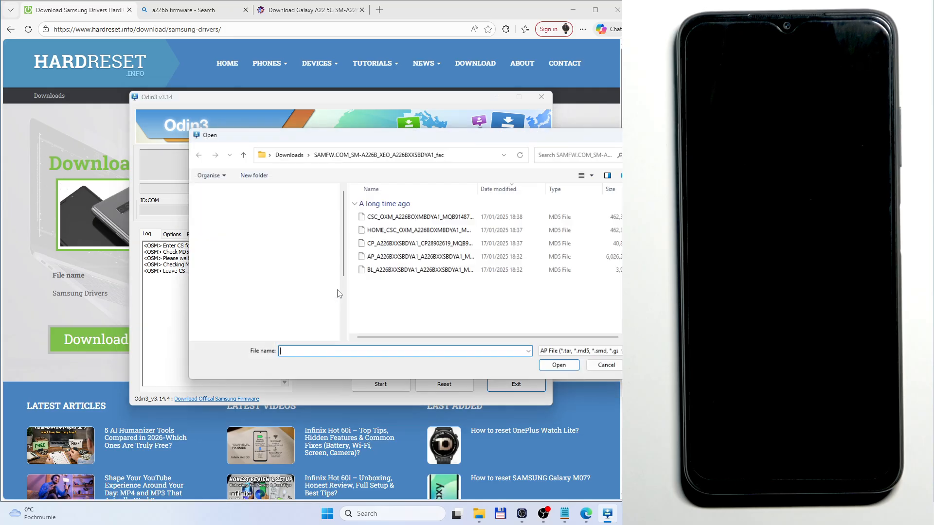
click(389, 257)
click(563, 368)
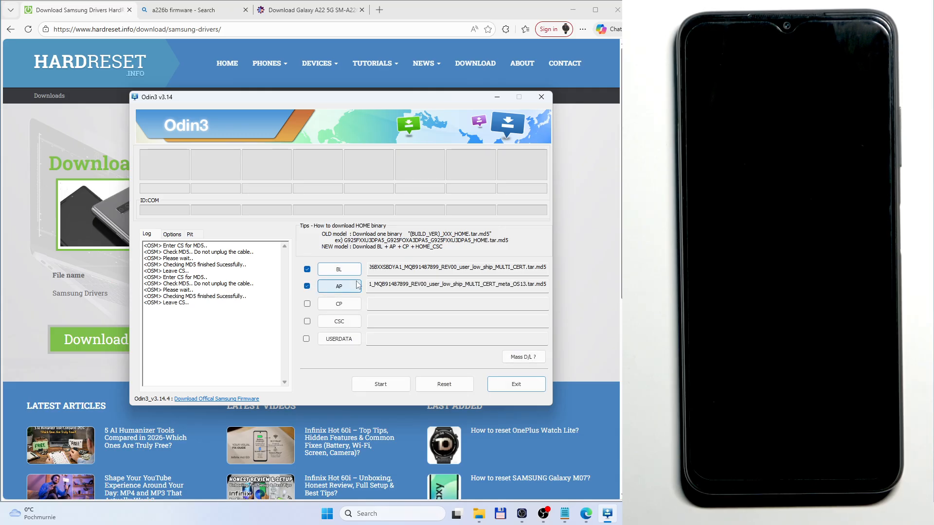
click(348, 302)
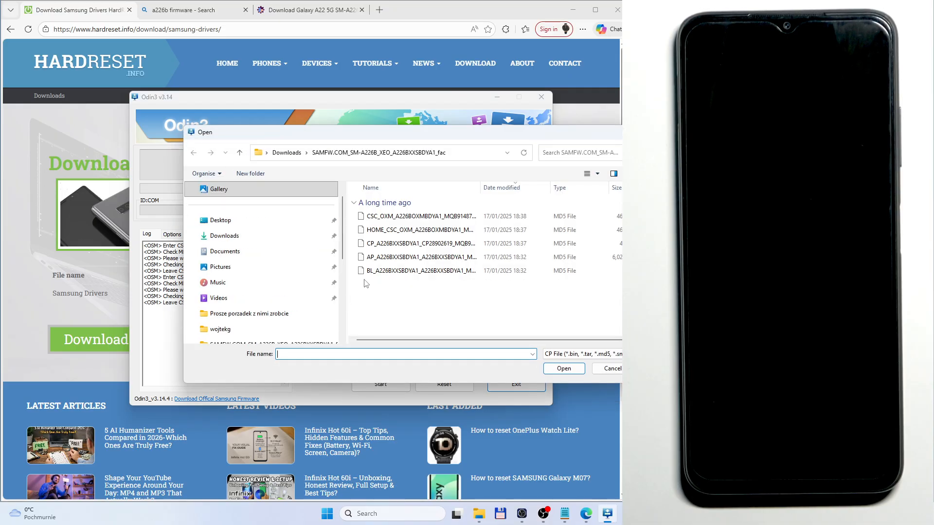
click(399, 243)
click(560, 368)
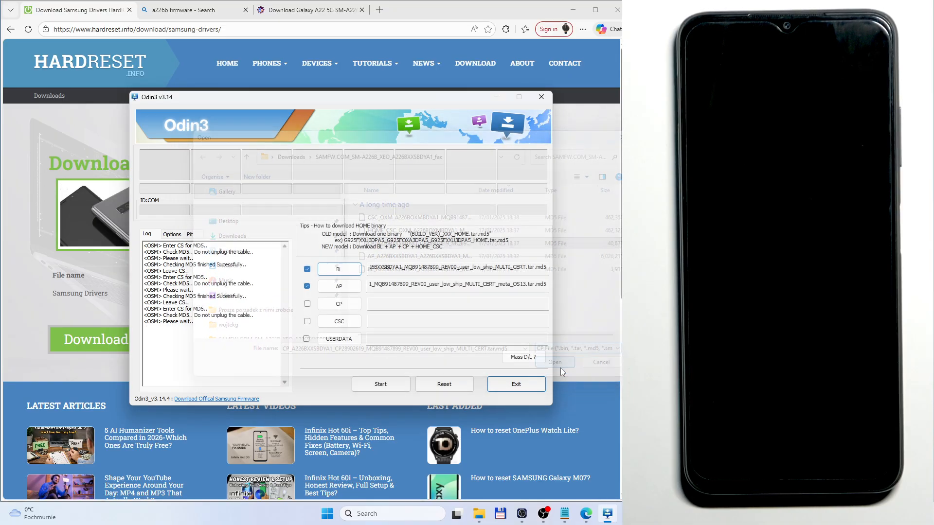
Step: Load the HOME_CSC_OXM_A226BOXMBDYA1 file into the CSC slot and start flashing the connected phone
click(331, 325)
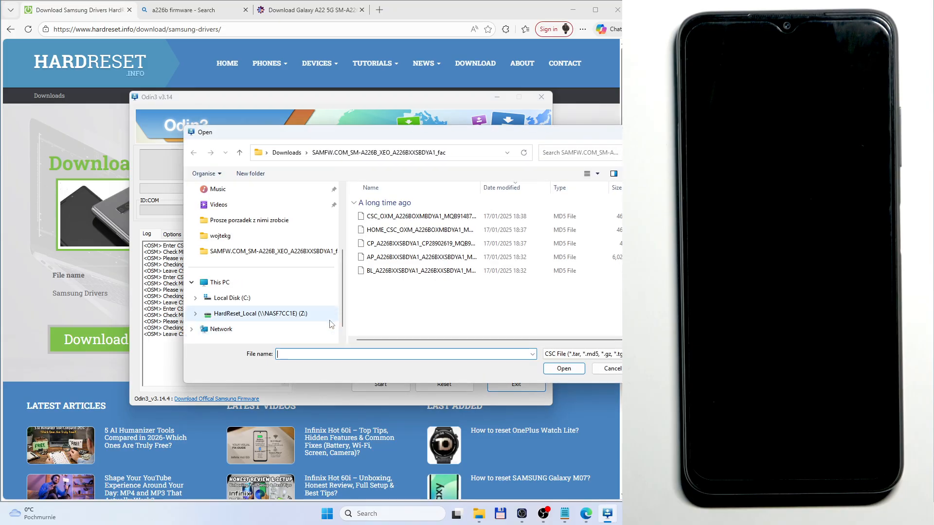
click(384, 230)
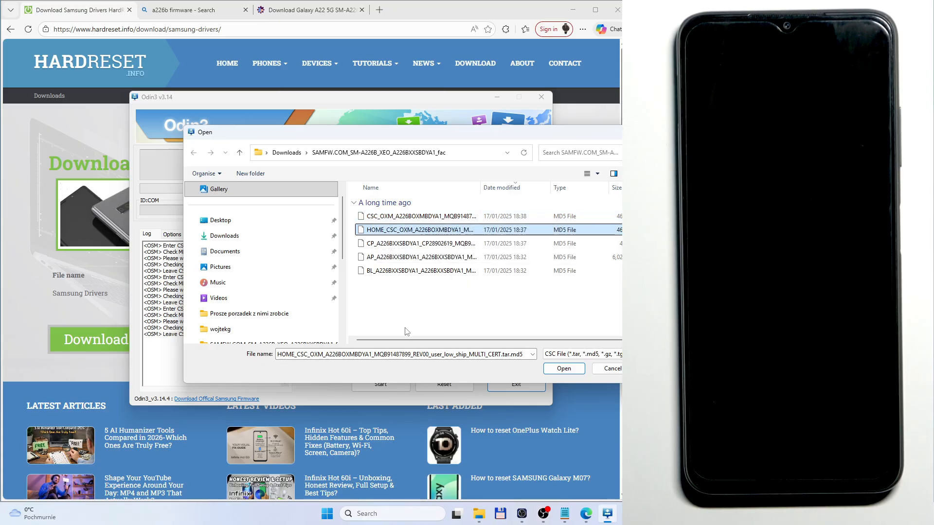
click(377, 232)
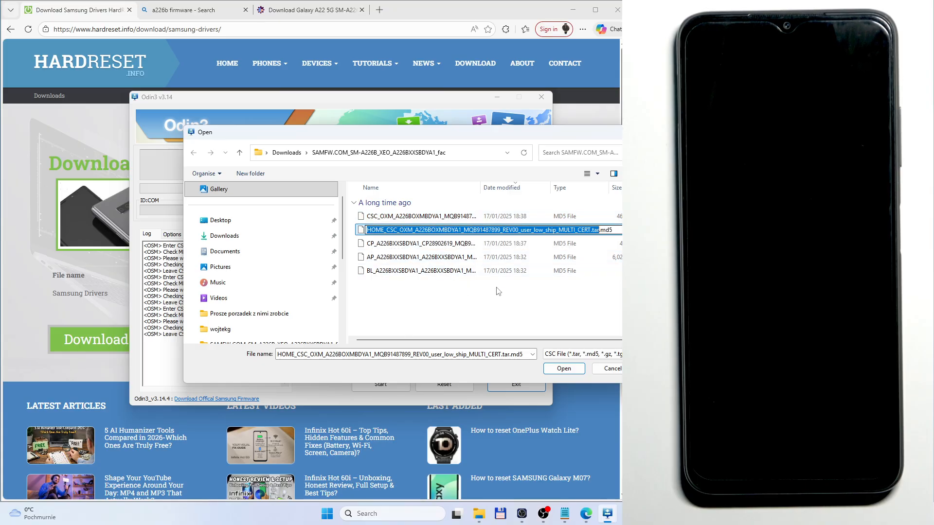
click(606, 234)
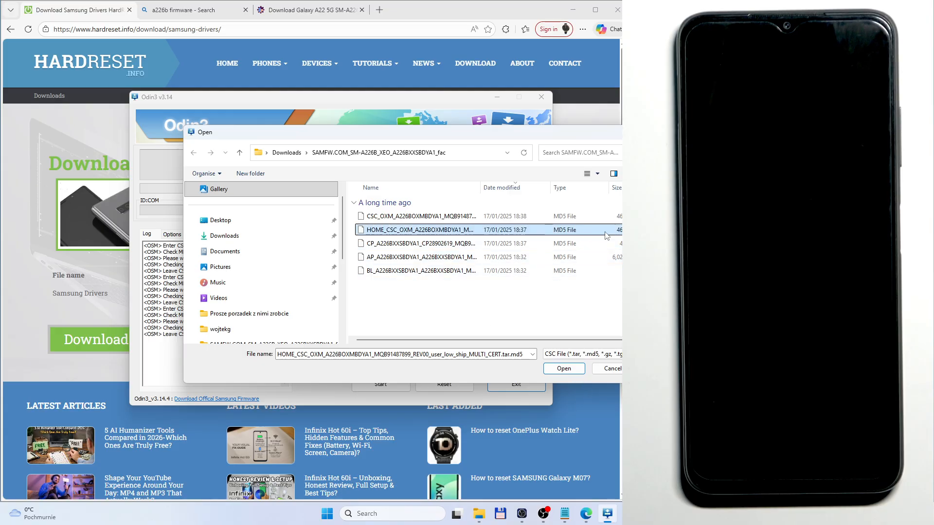
click(574, 369)
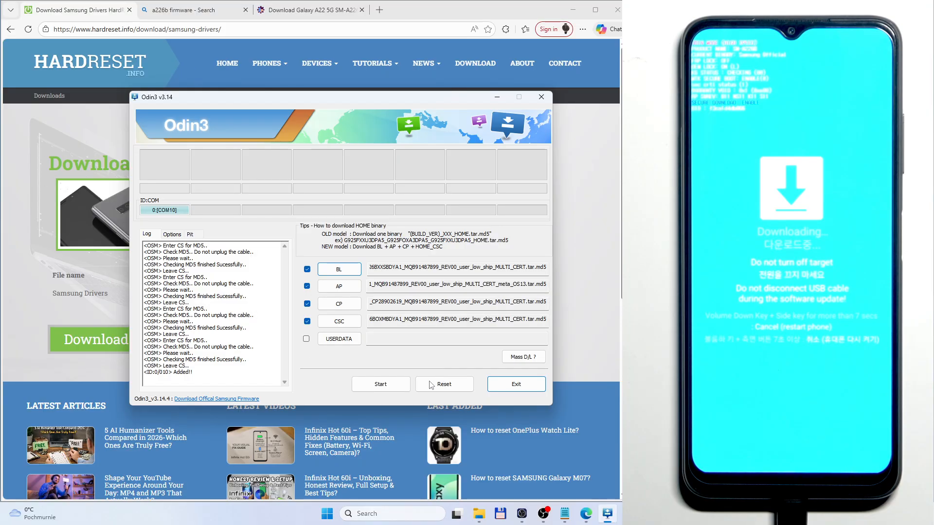
click(389, 384)
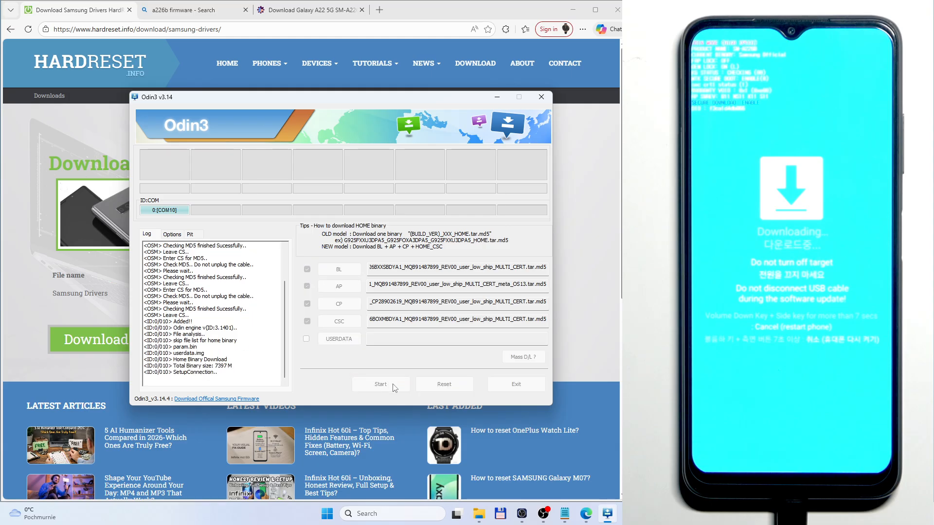